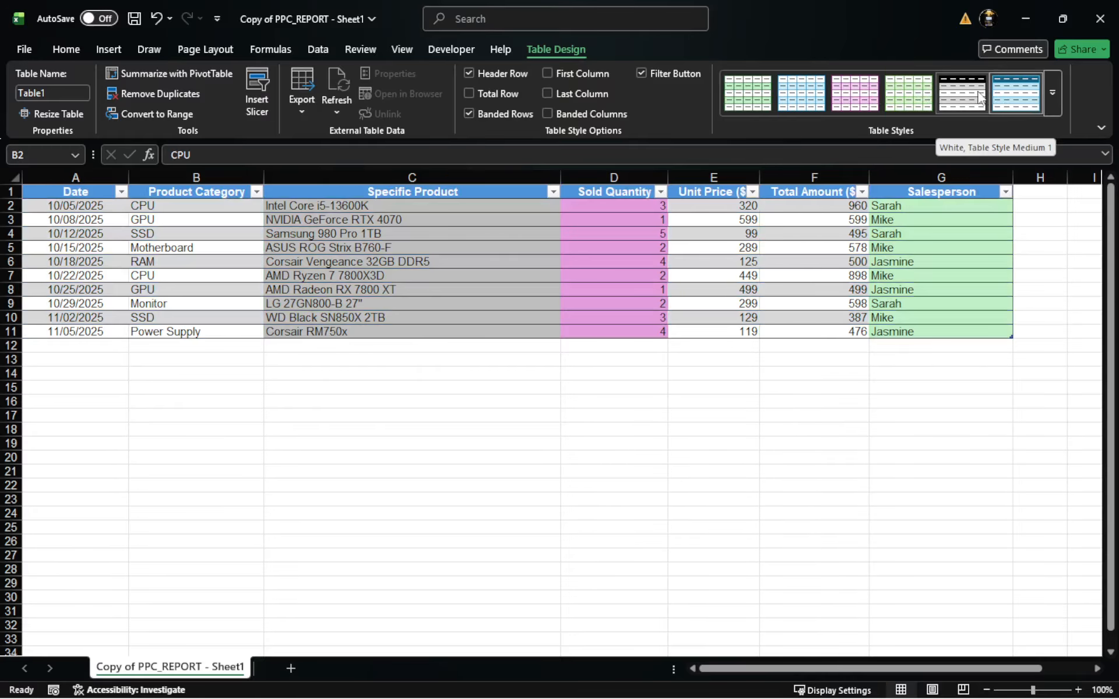
Step: Apply the White, Table Style Medium 1 style to the sales table and add a total row, keeping the header row
{"action": "left_click", "coordinate": [979, 96]}
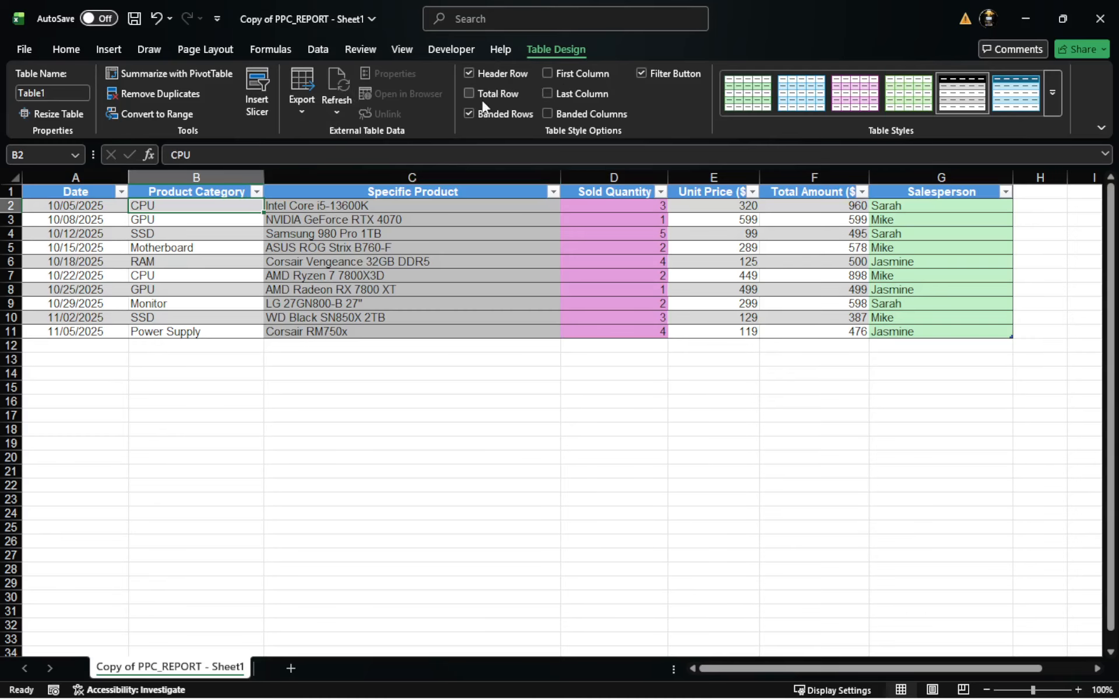
{"action": "left_click", "coordinate": [469, 74]}
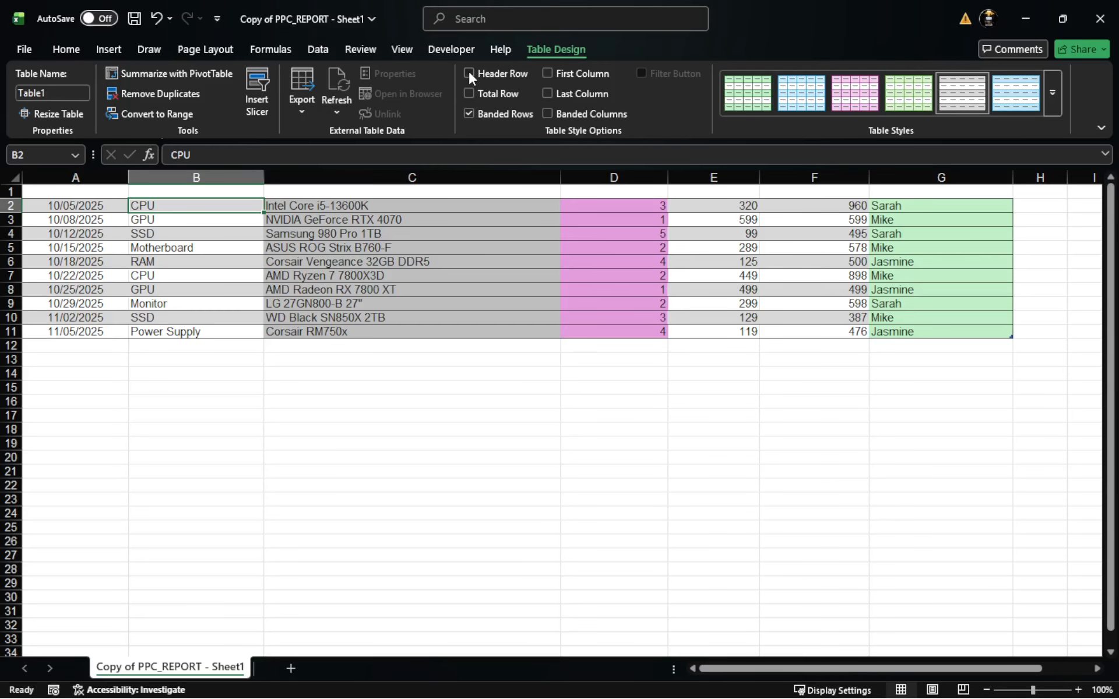
{"action": "left_click", "coordinate": [469, 74]}
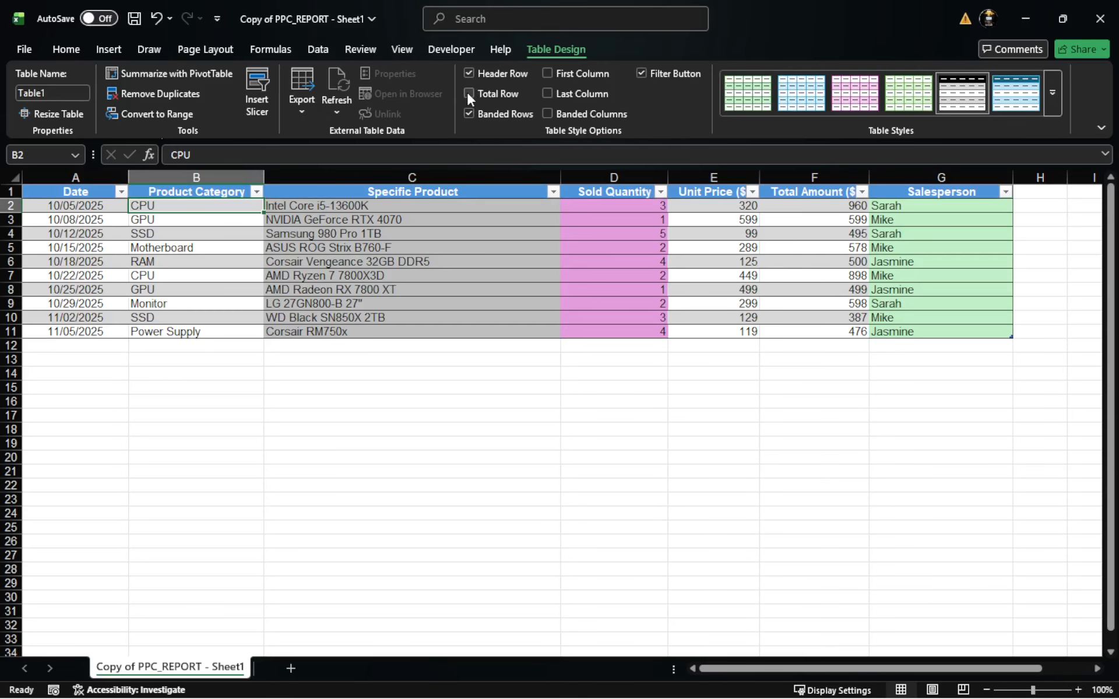
{"action": "left_click", "coordinate": [469, 94]}
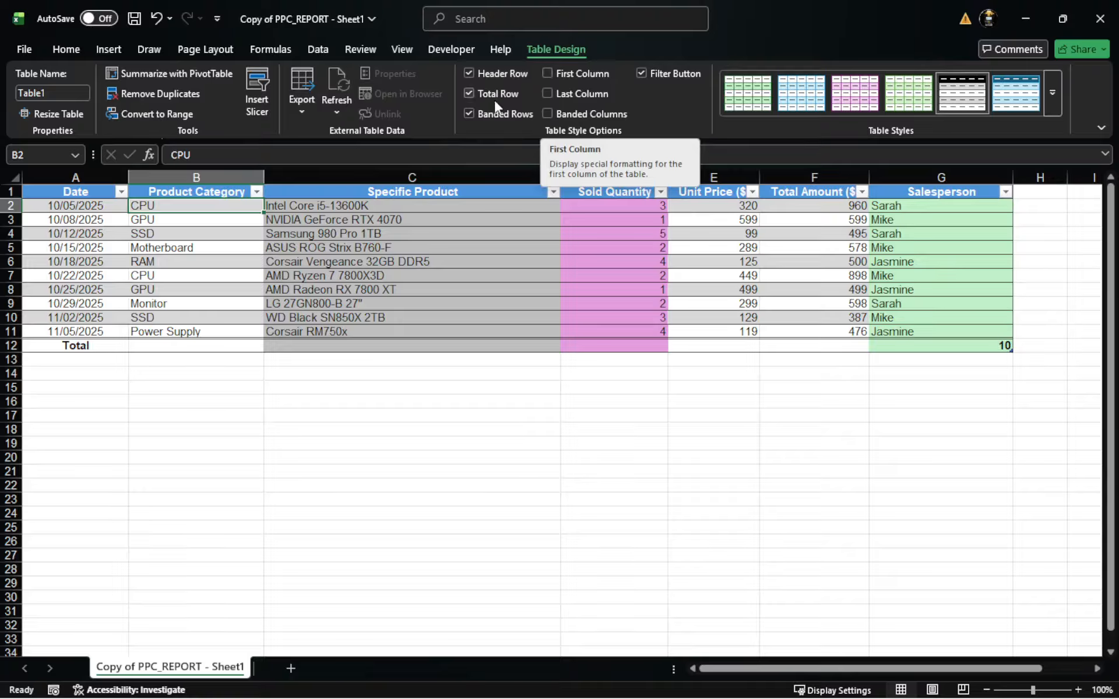
Step: Turn on special formatting for the table's first column, keeping banded rows enabled
{"action": "left_click", "coordinate": [468, 114]}
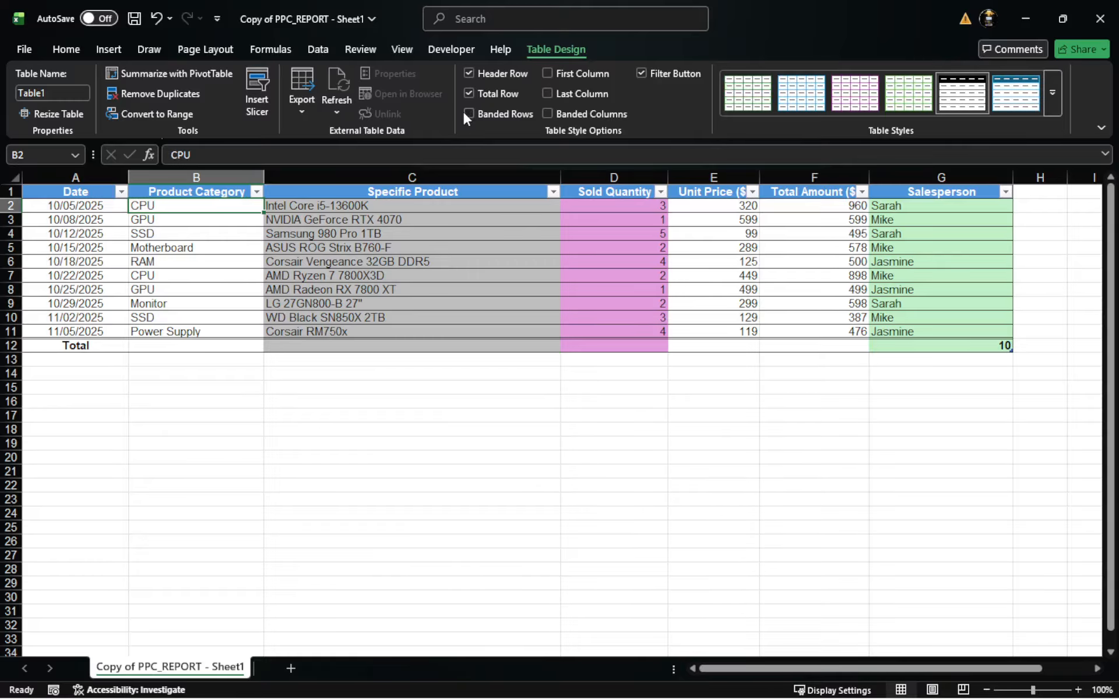
{"action": "left_click", "coordinate": [468, 114]}
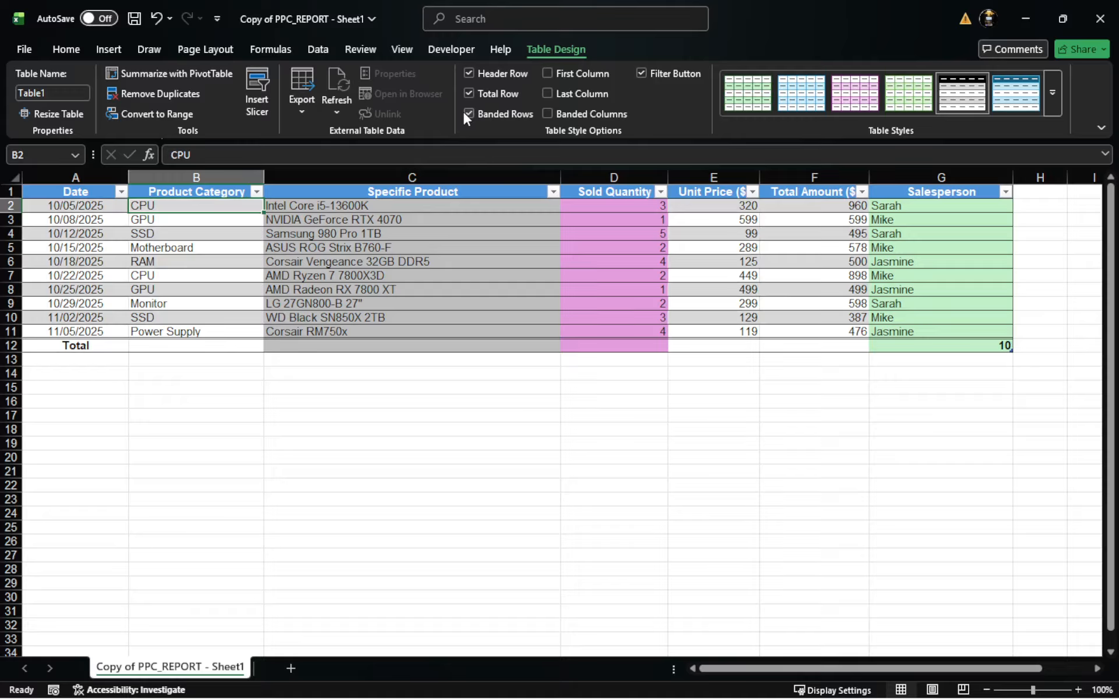
{"action": "left_click", "coordinate": [470, 114]}
{"action": "left_click", "coordinate": [549, 73]}
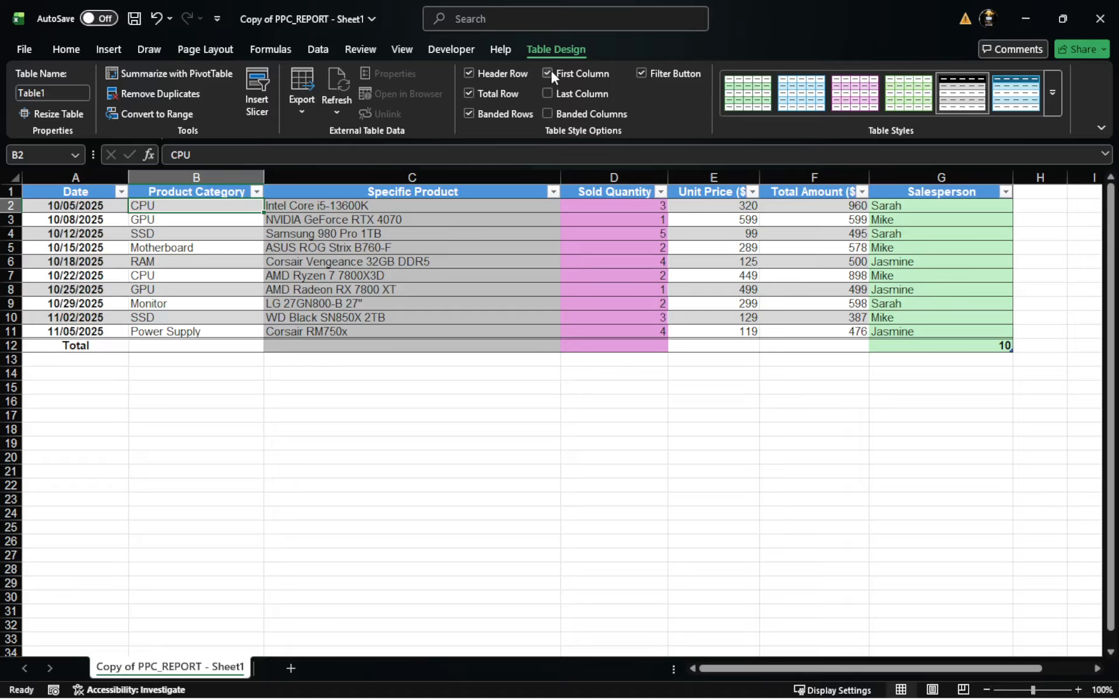
{"action": "left_click", "coordinate": [548, 73]}
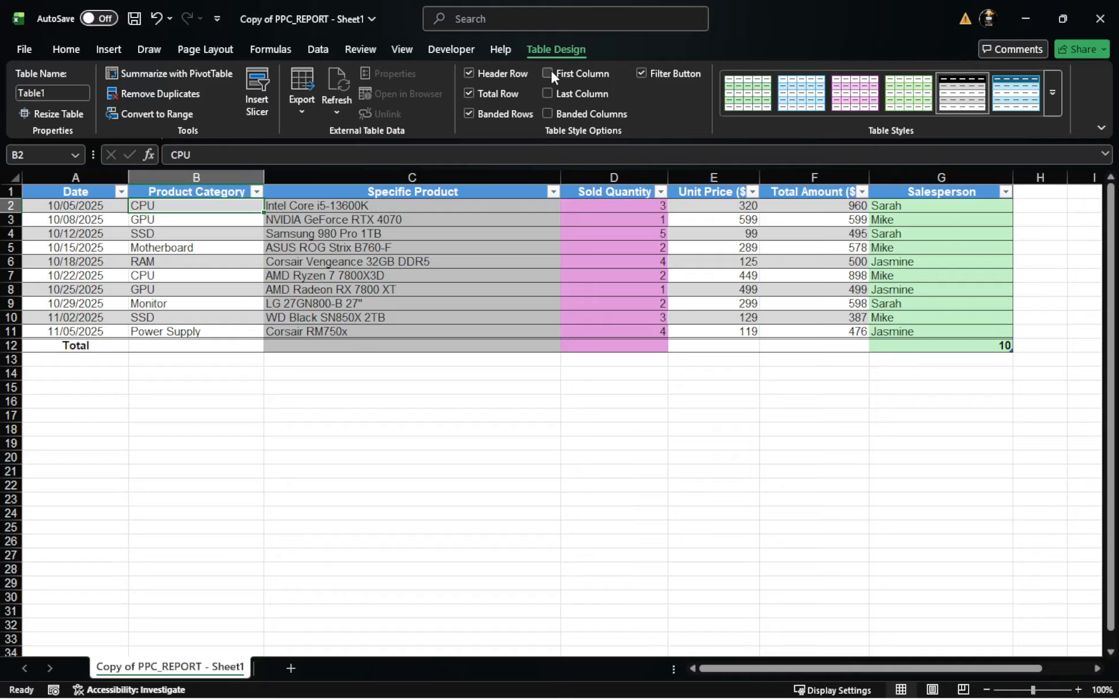
{"action": "left_click", "coordinate": [549, 72]}
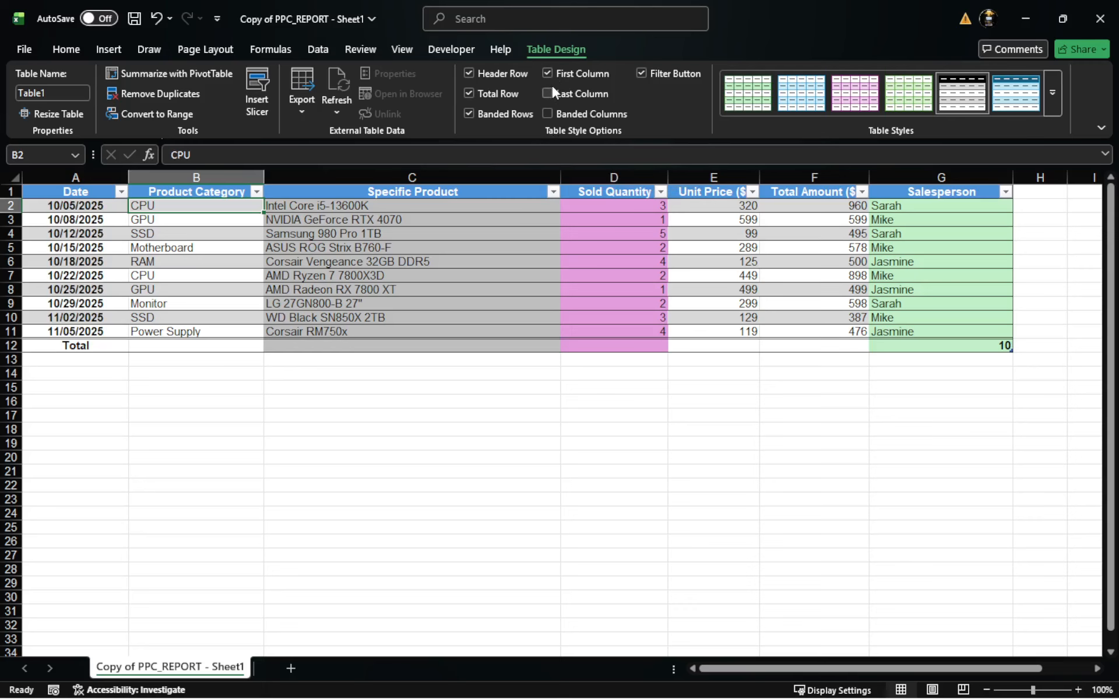
{"action": "left_click", "coordinate": [632, 470]}
Step: Resize the sales table to the range $A$1:$G$15
{"action": "left_click", "coordinate": [532, 295]}
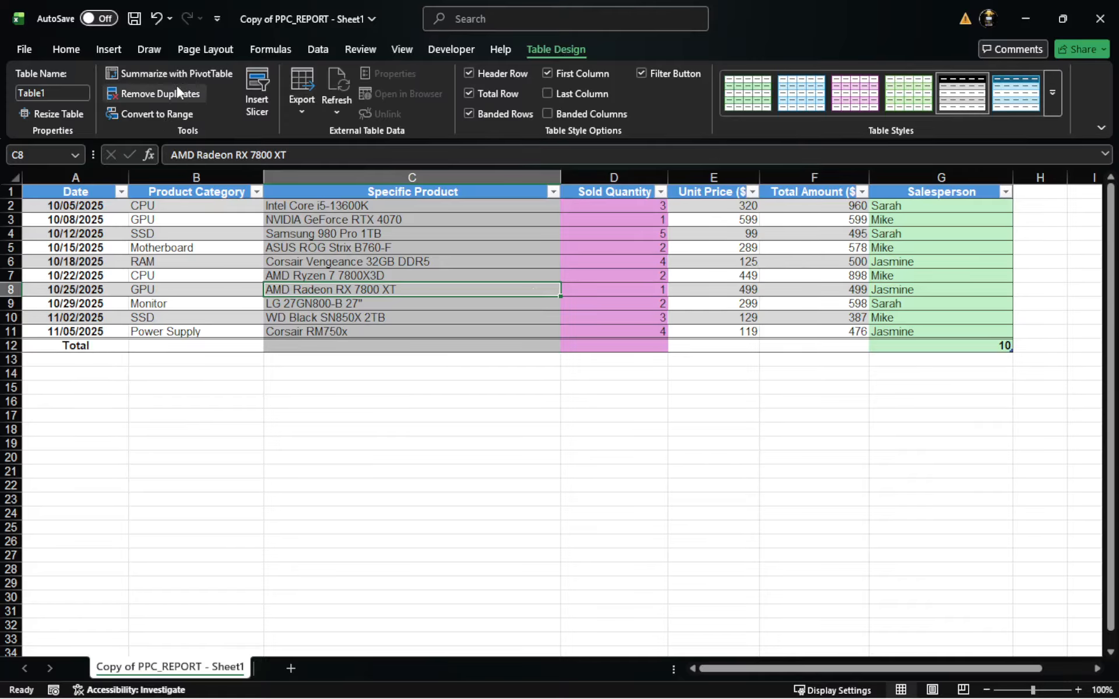
{"action": "left_click", "coordinate": [58, 113]}
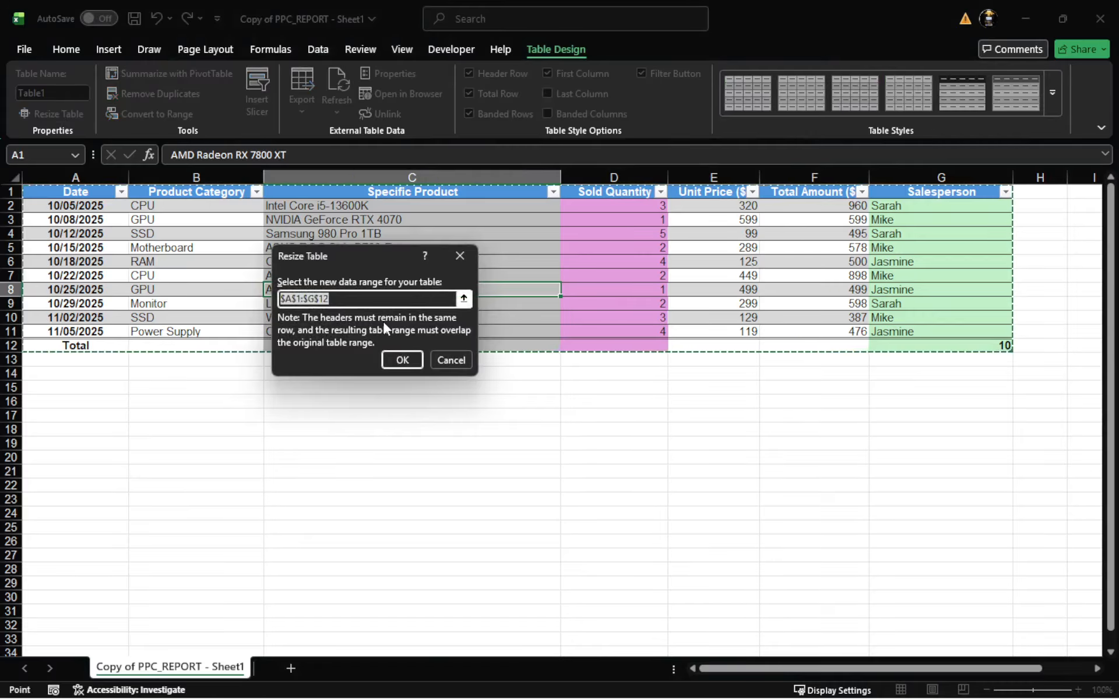
{"action": "left_click", "coordinate": [348, 298]}
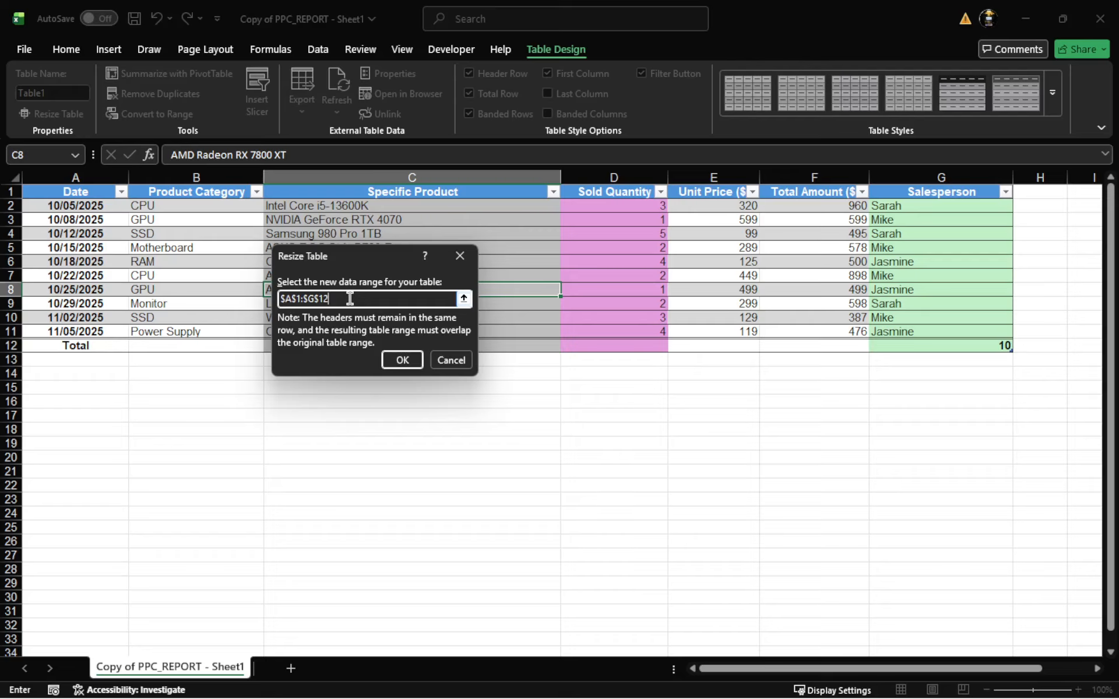
{"action": "type", "text": "56"}
{"action": "key", "text": "BackSpace"}
{"action": "key", "text": "BackSpace"}
{"action": "key", "text": "BackSpace"}
{"action": "type", "text": "6"}
{"action": "key", "text": "BackSpace"}
{"action": "type", "text": "5"}
{"action": "key", "text": "Return"}
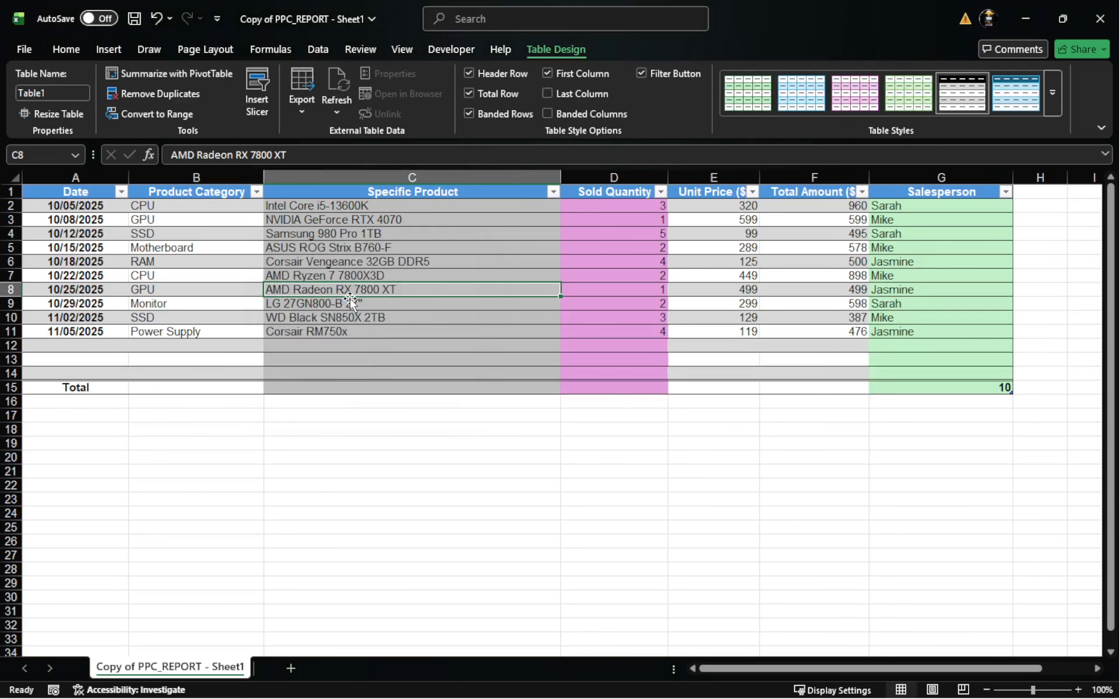
Step: Undo the table resize
{"action": "left_click", "coordinate": [338, 527]}
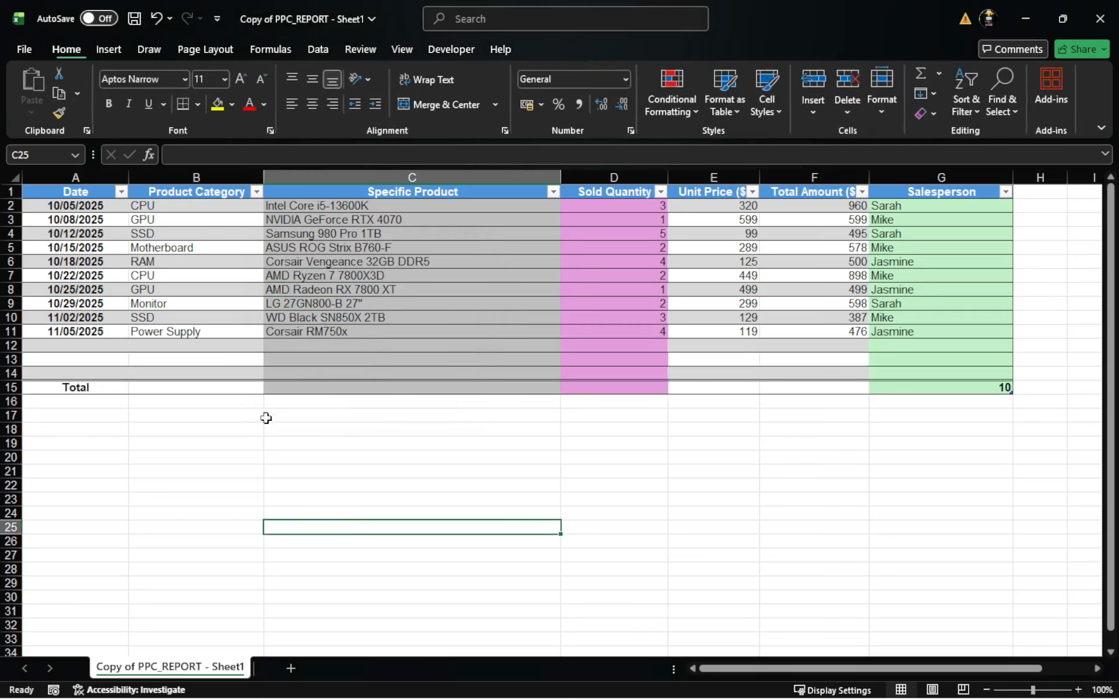
{"action": "left_click", "coordinate": [181, 333]}
{"action": "left_click", "coordinate": [133, 359]}
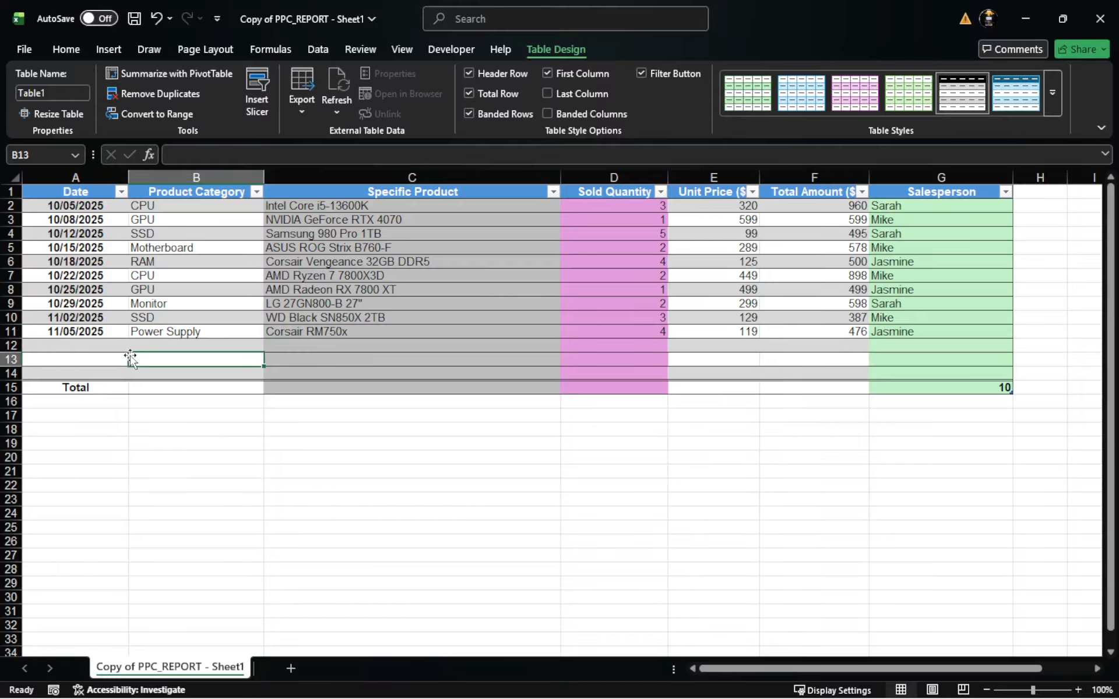
{"action": "left_click", "coordinate": [130, 417]}
{"action": "left_click_drag", "start_coordinate": [300, 513], "coordinate": [299, 499]}
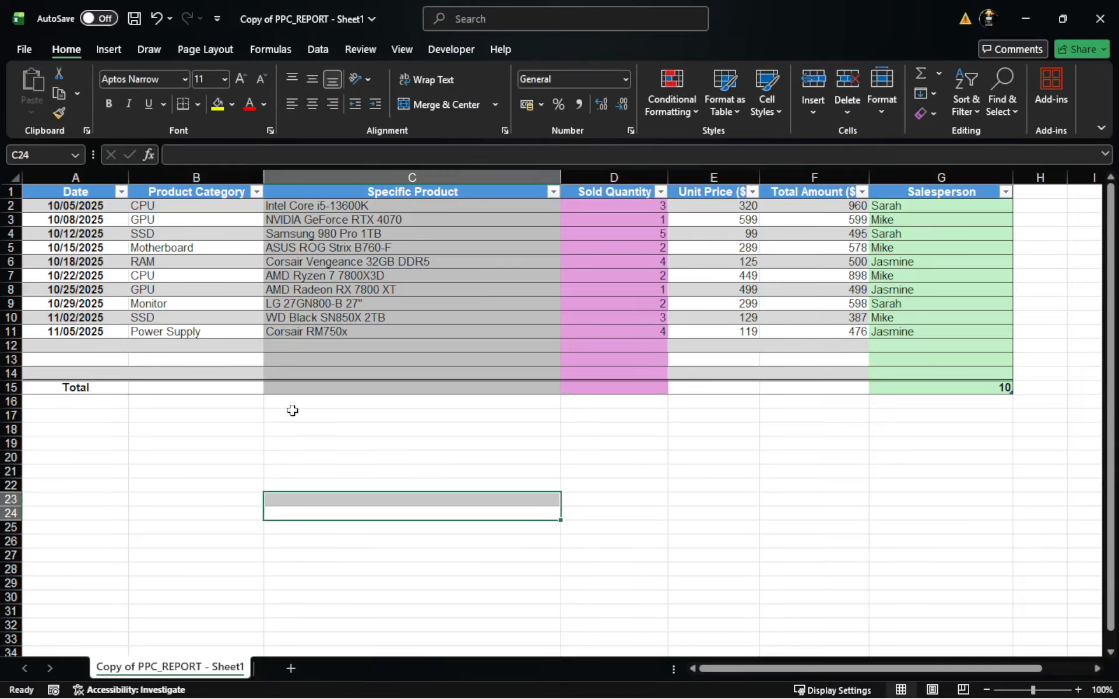
{"action": "left_click", "coordinate": [282, 357]}
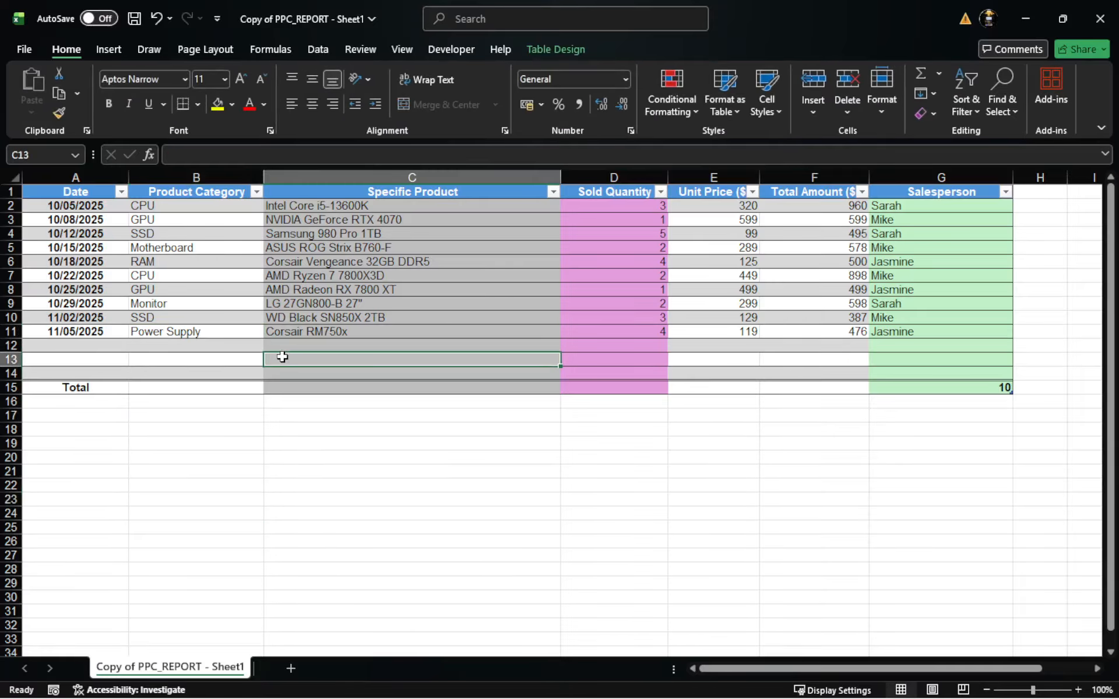
{"action": "key", "text": "ctrl+z"}
{"action": "key", "text": "ctrl+z"}
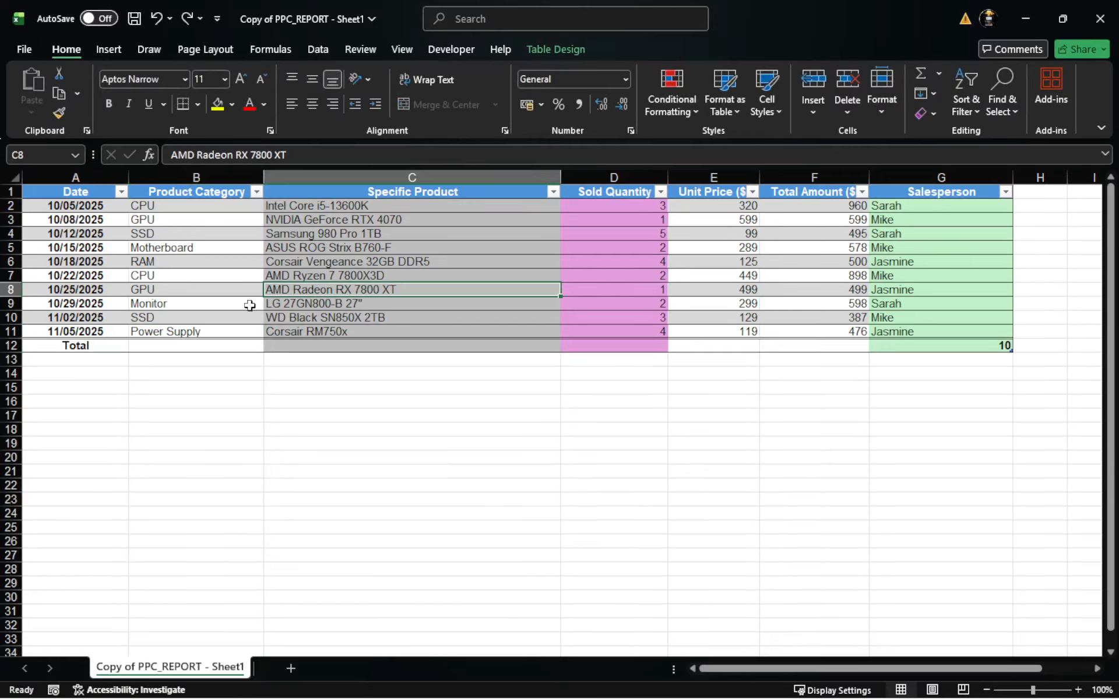
{"action": "right_click", "coordinate": [248, 290]}
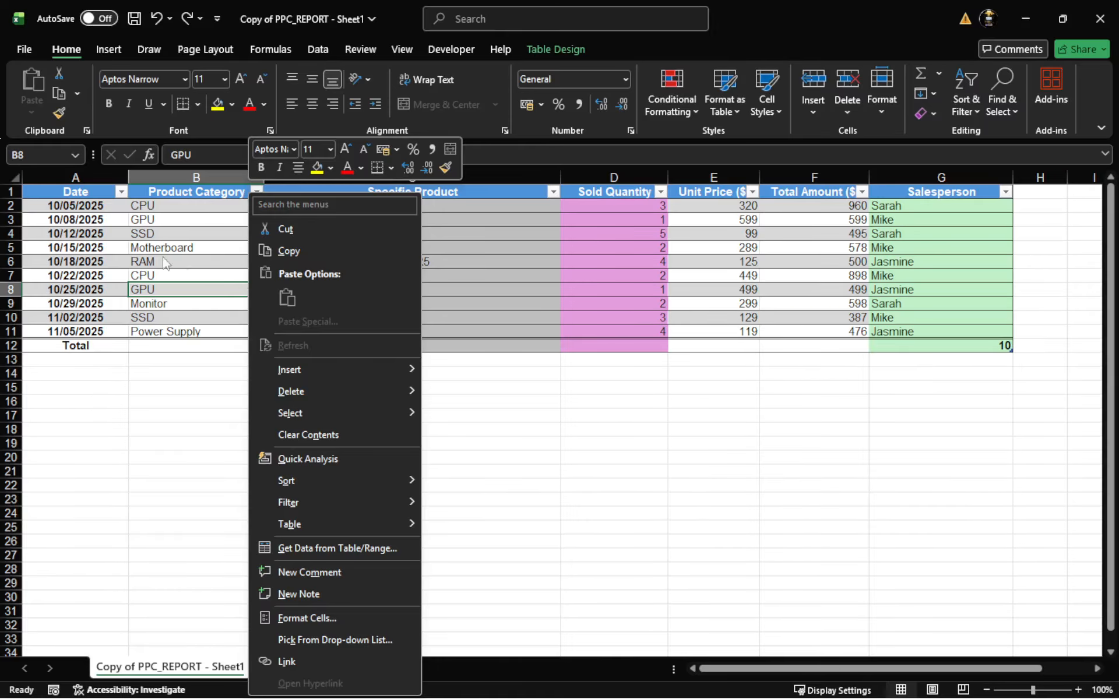
{"action": "right_click", "coordinate": [11, 249]}
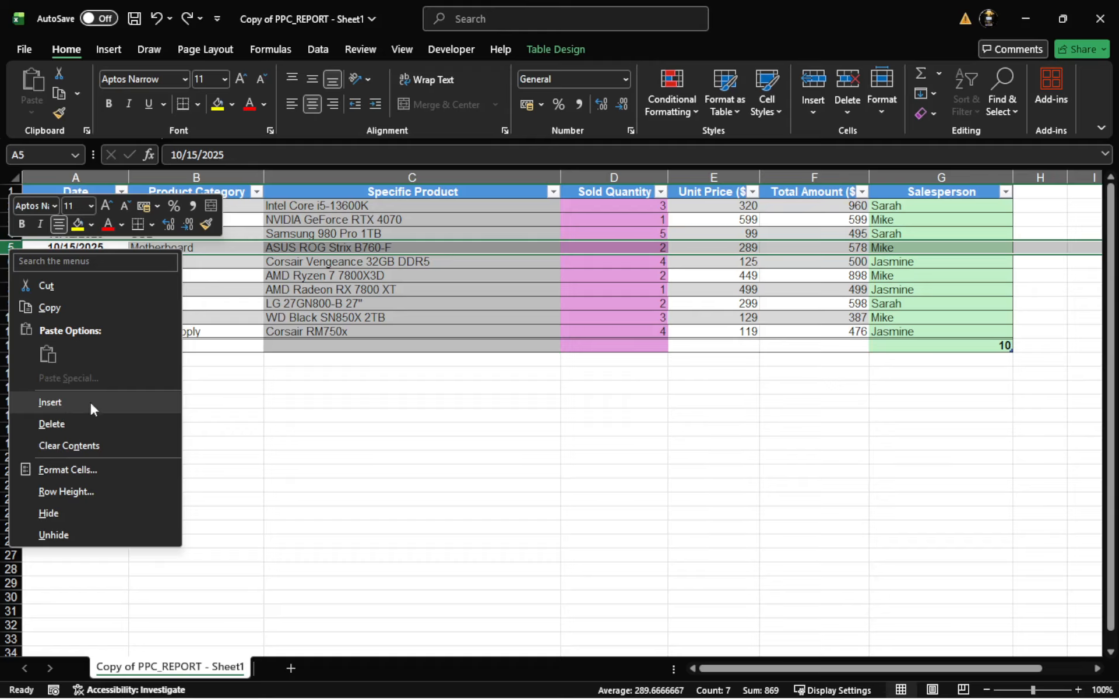
{"action": "key", "text": "Escape"}
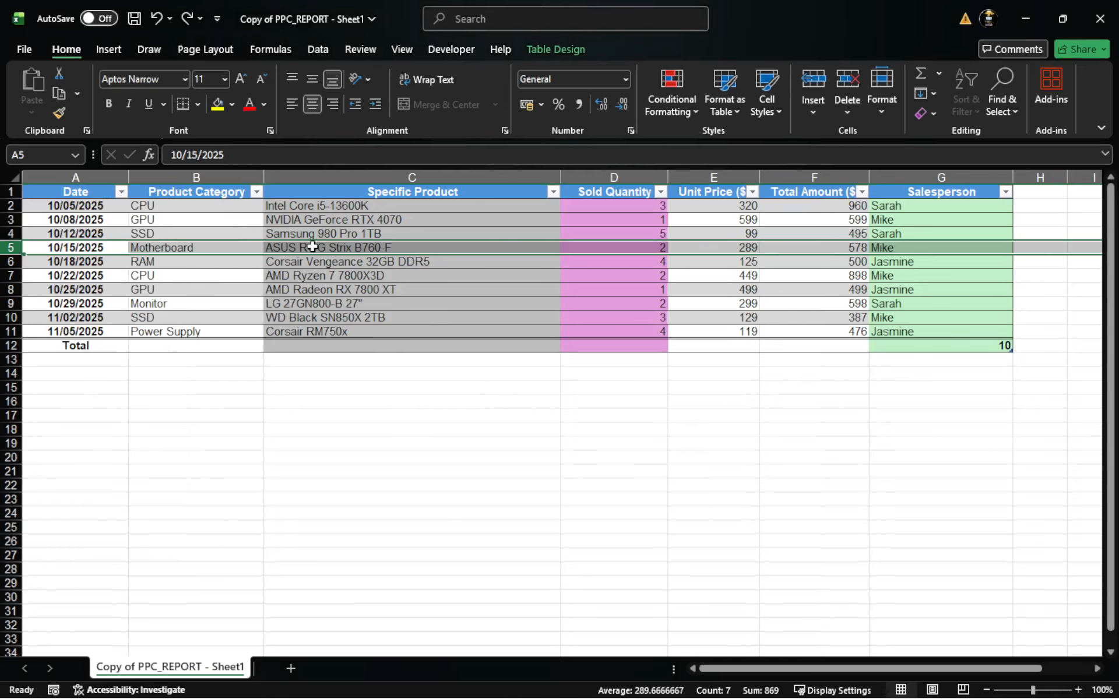
{"action": "left_click", "coordinate": [292, 301]}
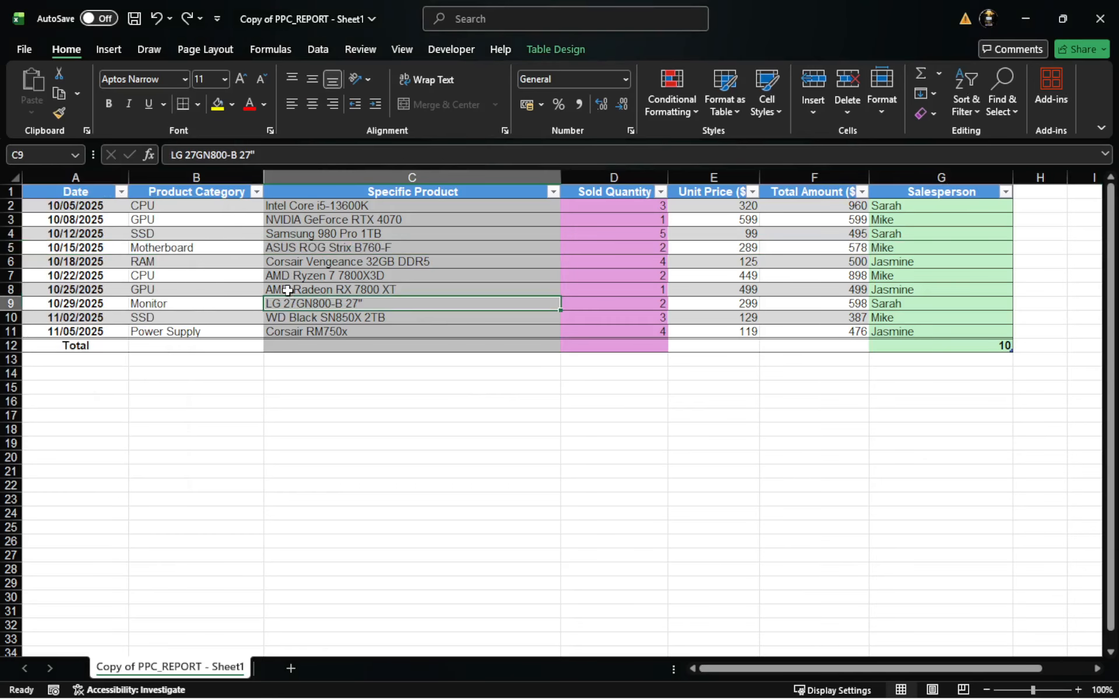
{"action": "left_click", "coordinate": [212, 234]}
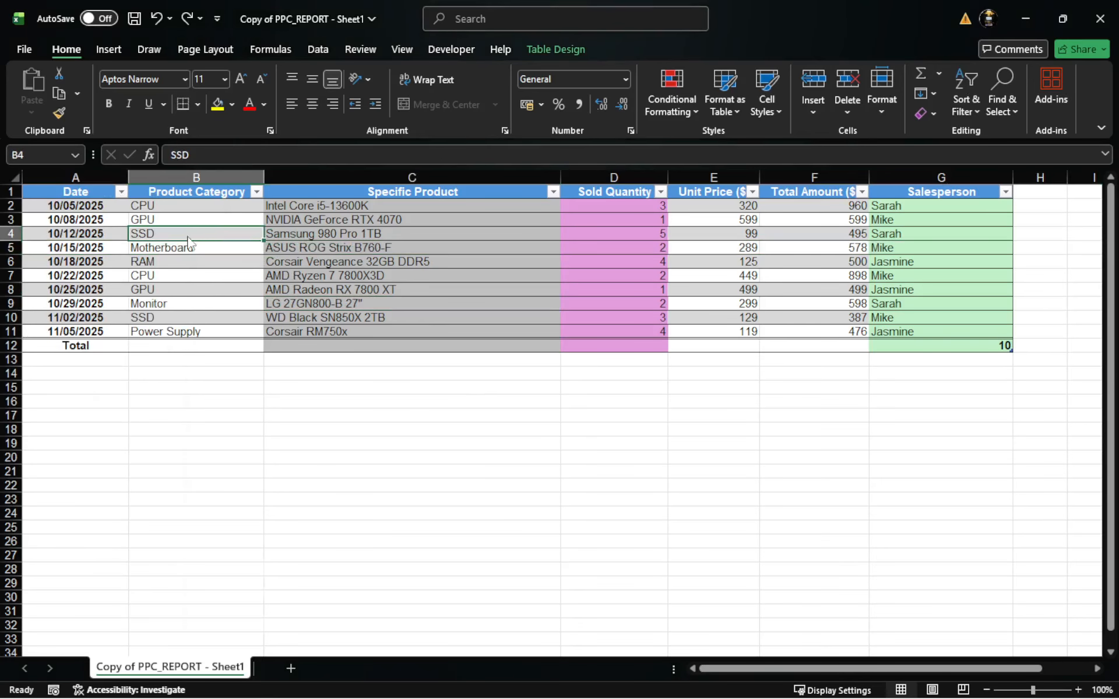
{"action": "right_click", "coordinate": [187, 236]}
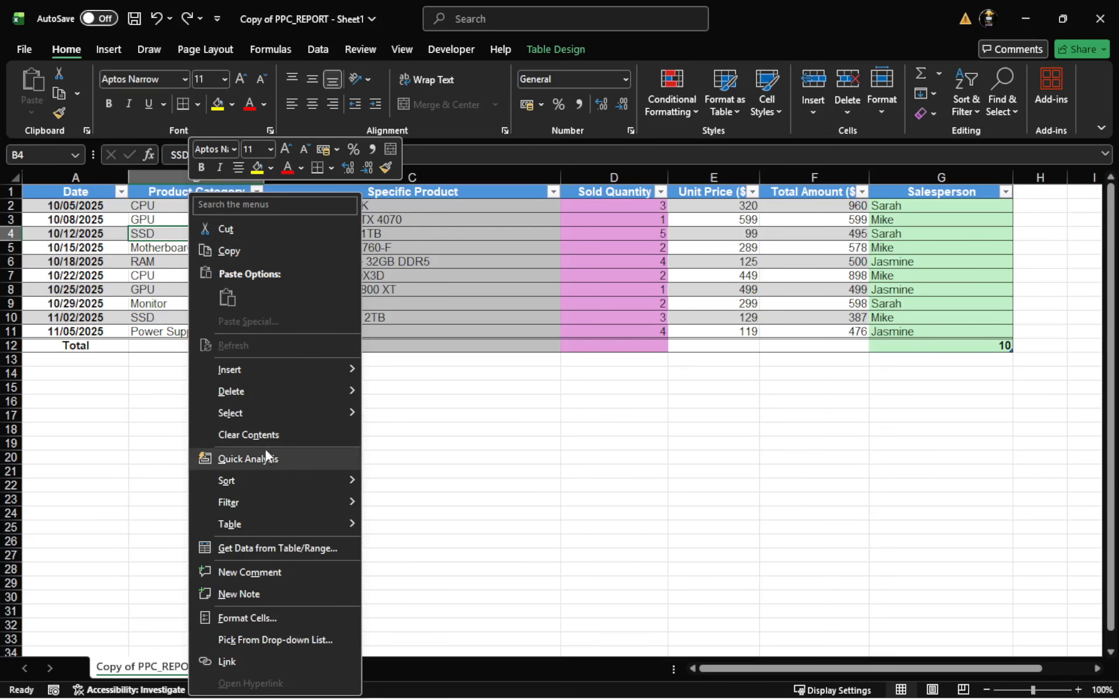
{"action": "mouse_move", "coordinate": [260, 419]}
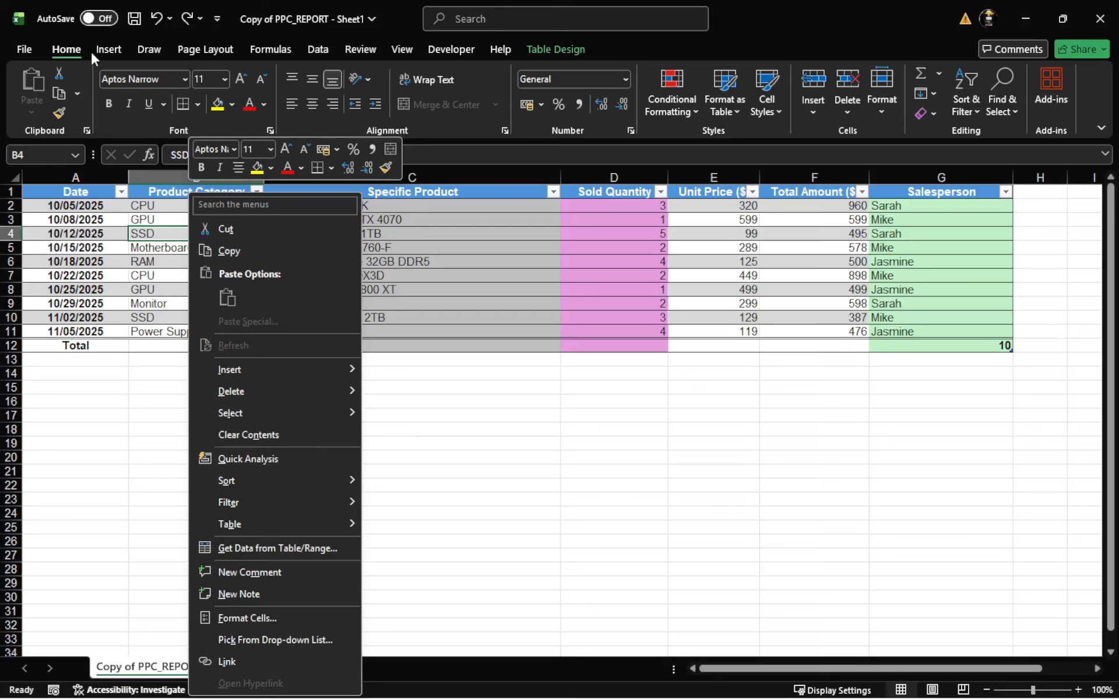
{"action": "left_click", "coordinate": [64, 49]}
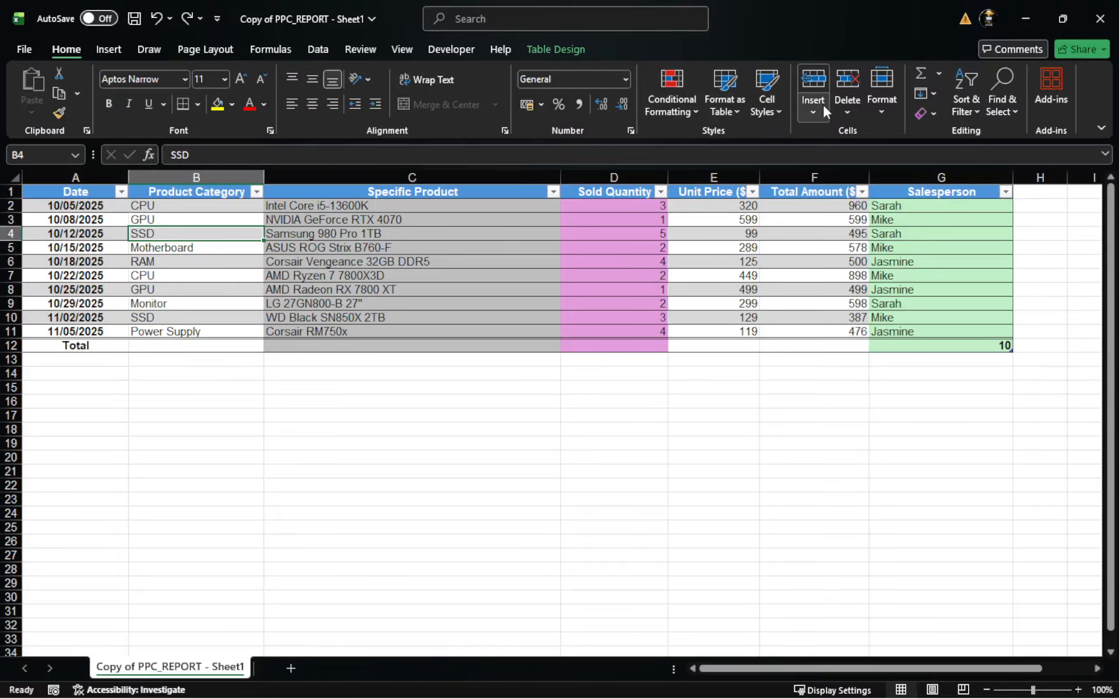
{"action": "left_click", "coordinate": [846, 114]}
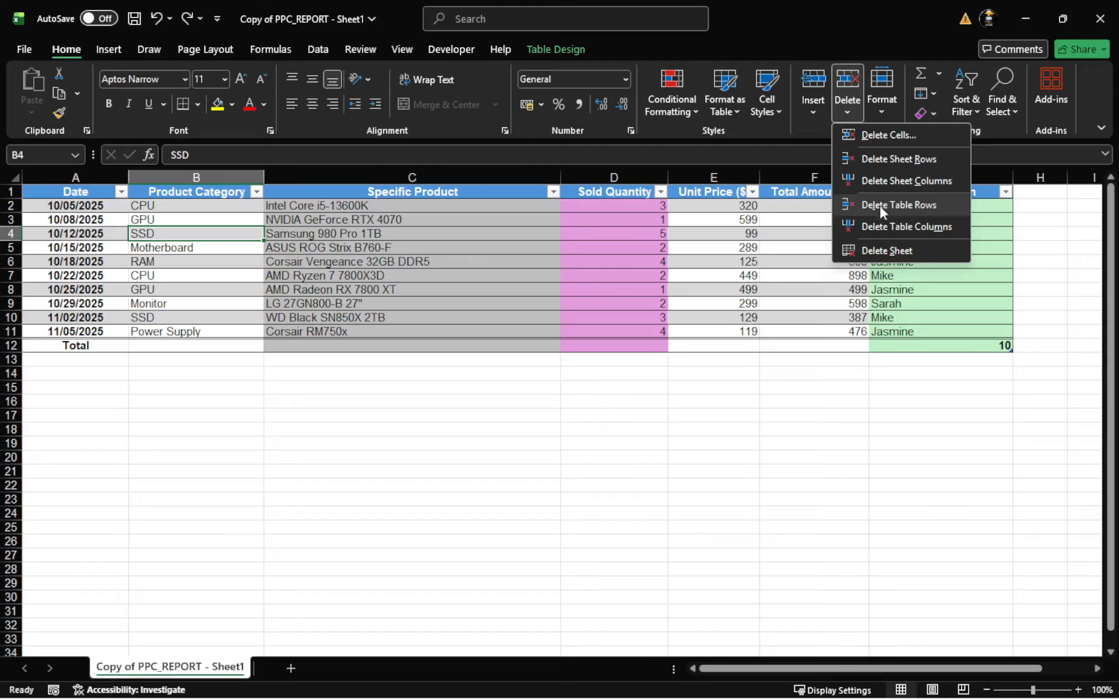
{"action": "left_click", "coordinate": [526, 430]}
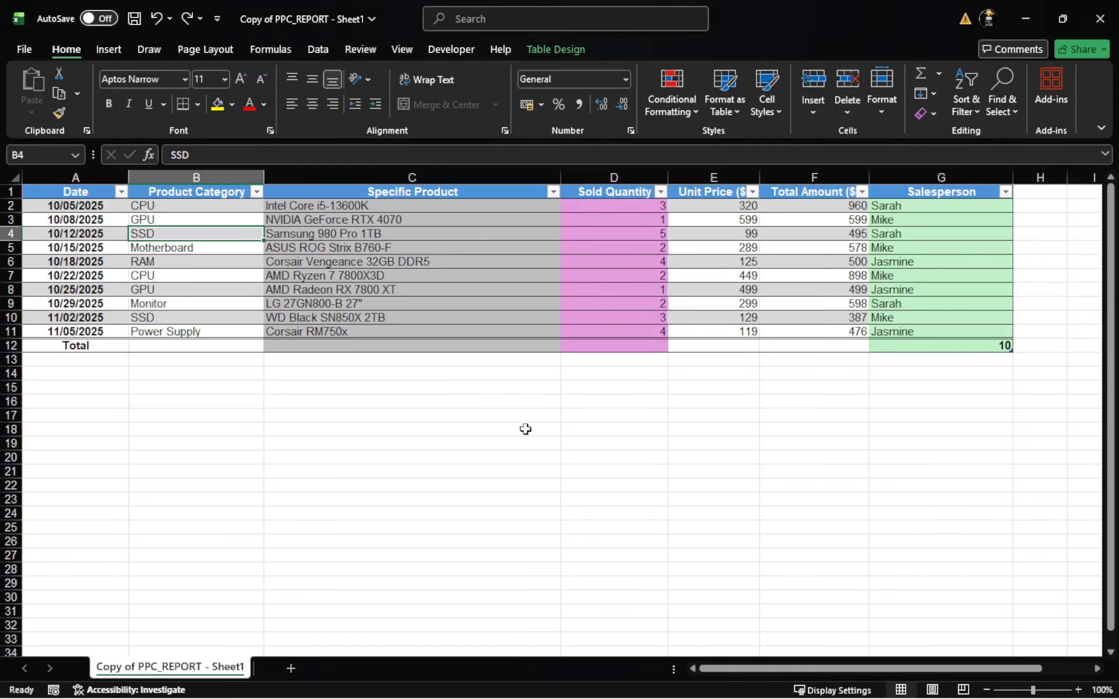
{"action": "left_click", "coordinate": [312, 258]}
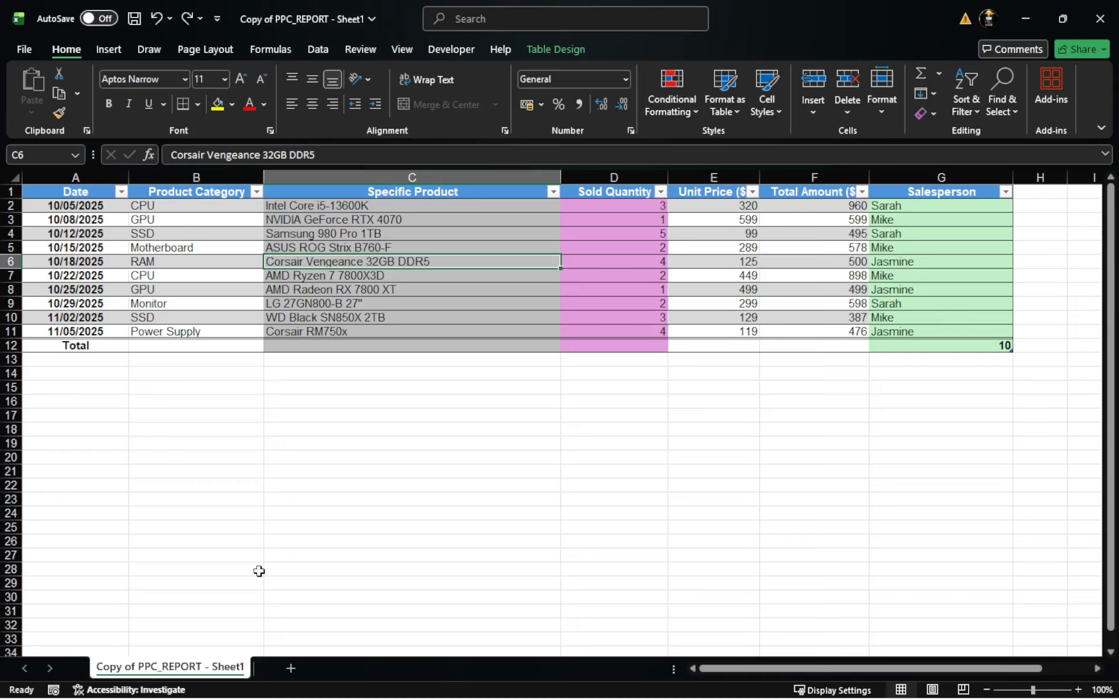
{"action": "right_click", "coordinate": [179, 676]}
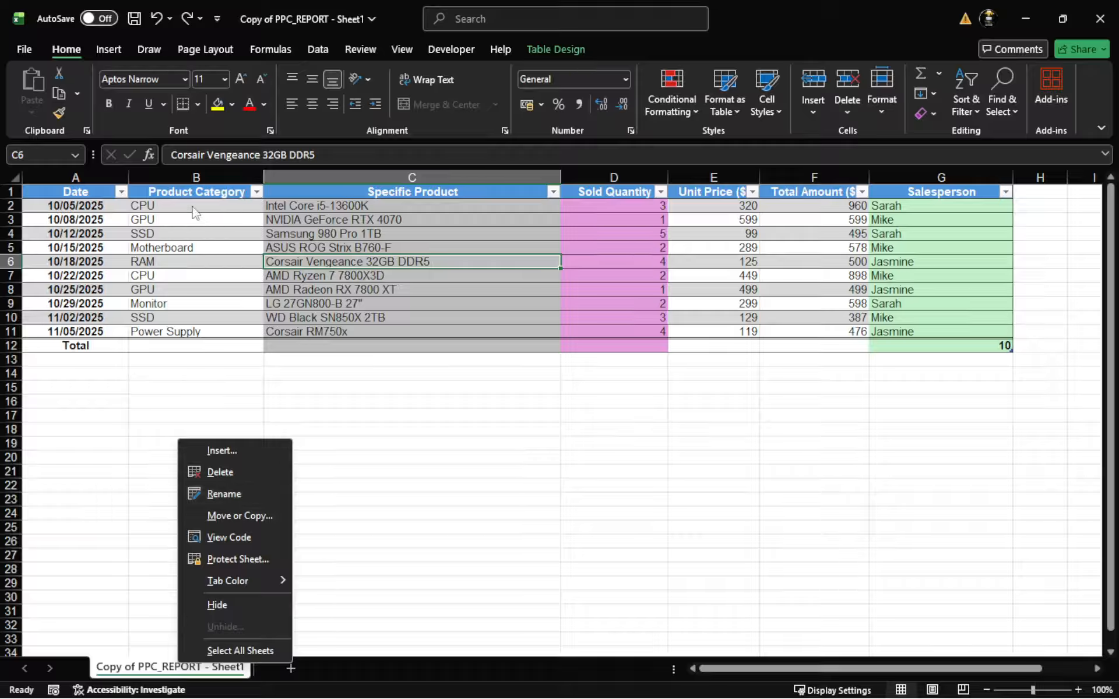
{"action": "key", "text": "Escape"}
Step: Convert the sales table to a normal cell range
{"action": "left_click", "coordinate": [190, 261]}
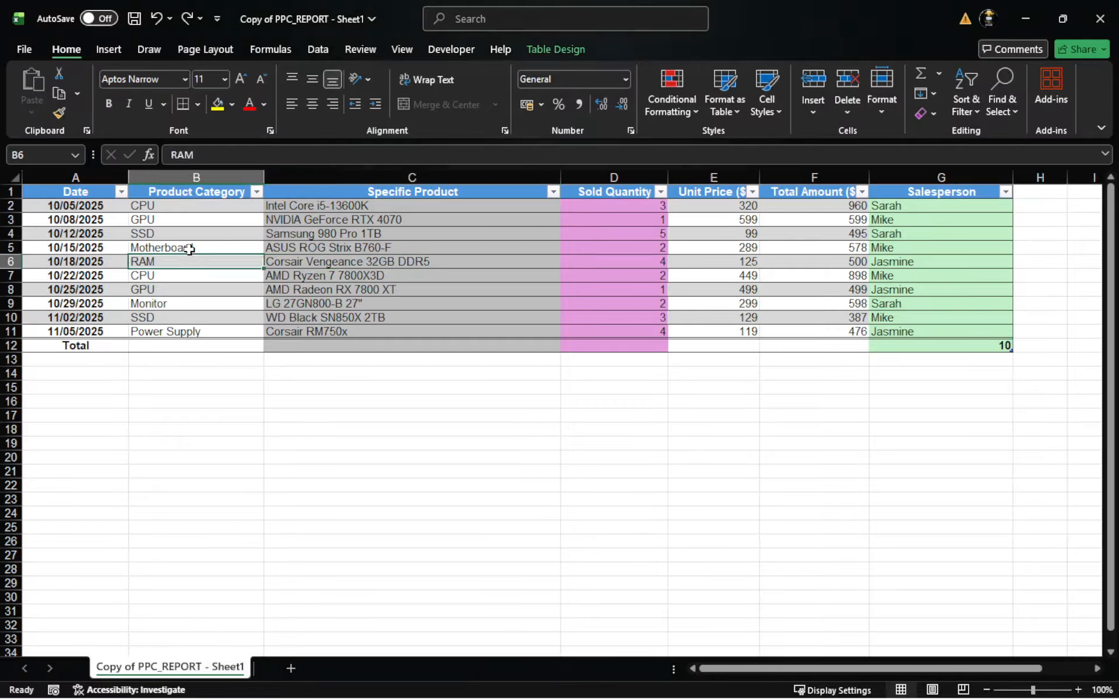
{"action": "left_click", "coordinate": [192, 226]}
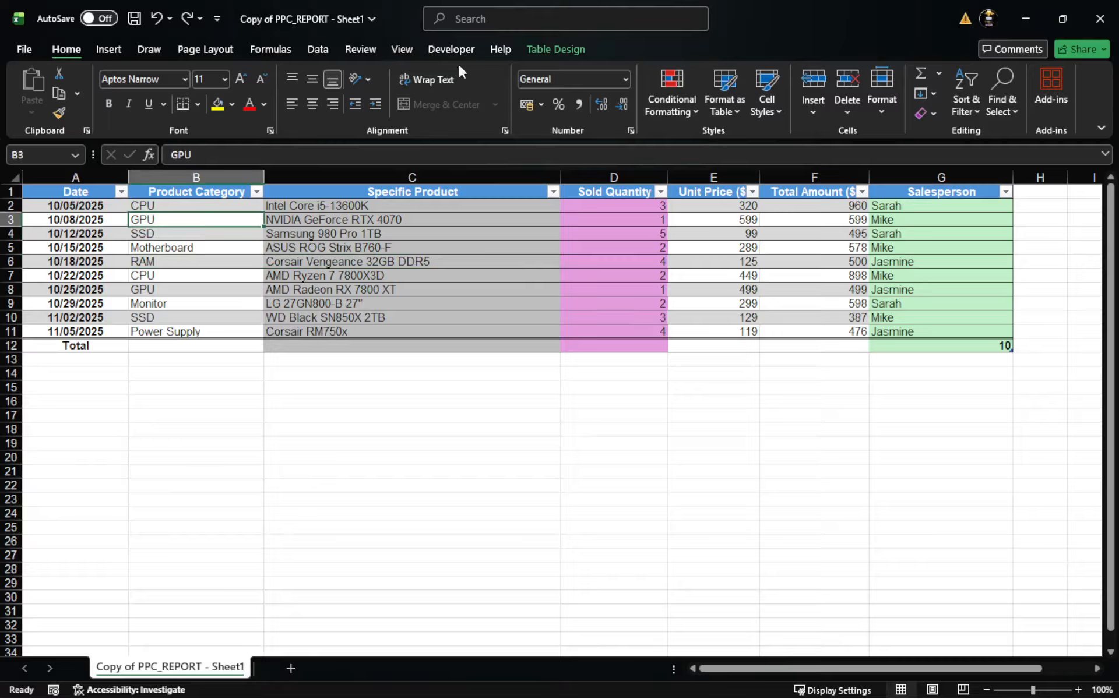
{"action": "left_click", "coordinate": [557, 50]}
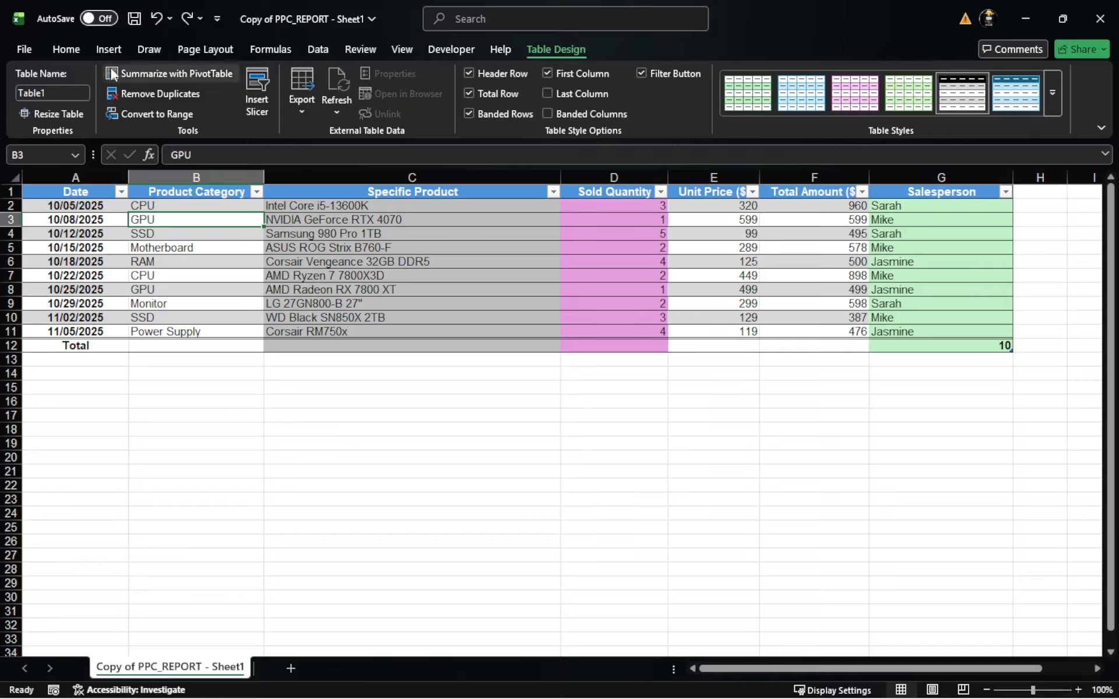
{"action": "left_click", "coordinate": [163, 114]}
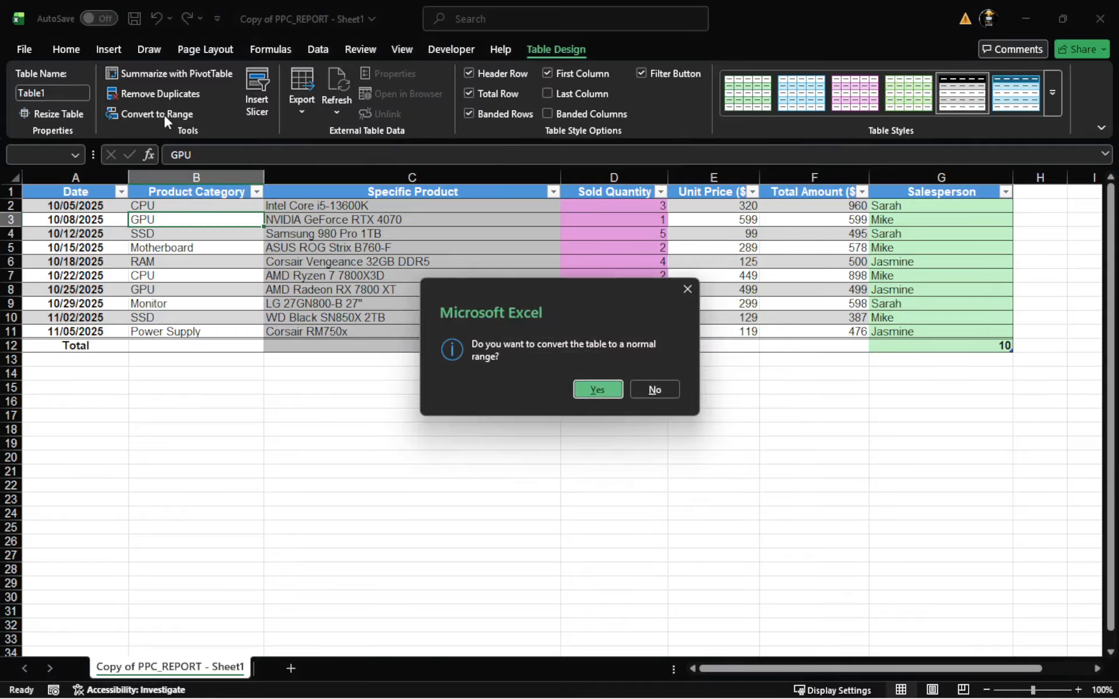
{"action": "left_click", "coordinate": [592, 390]}
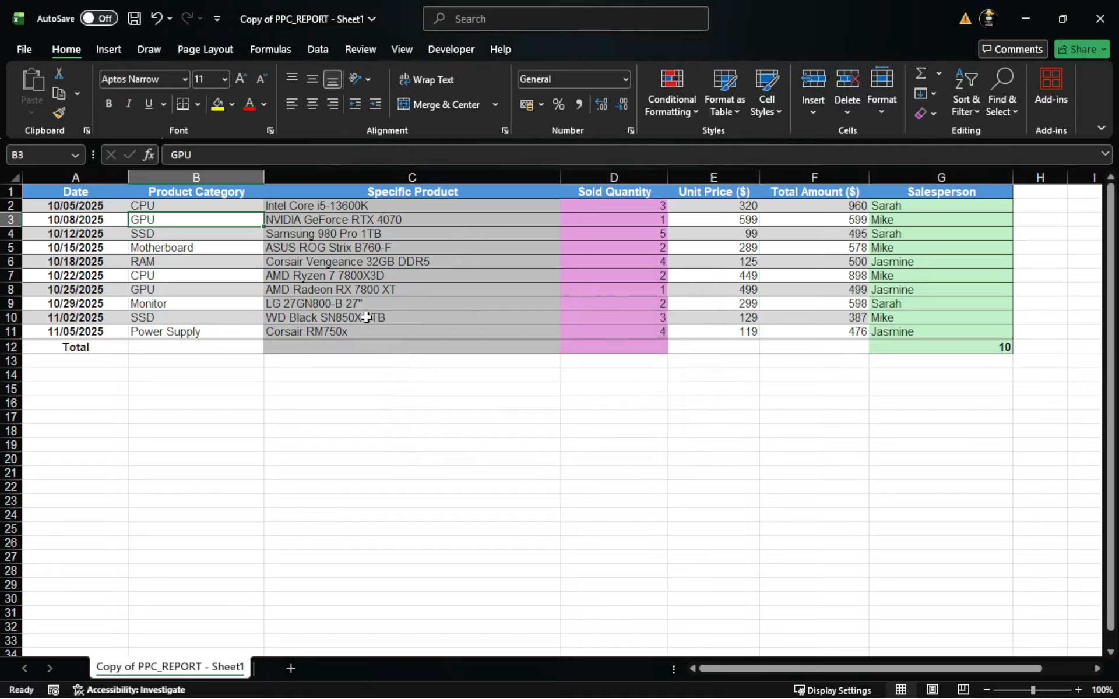
{"action": "left_click", "coordinate": [435, 440]}
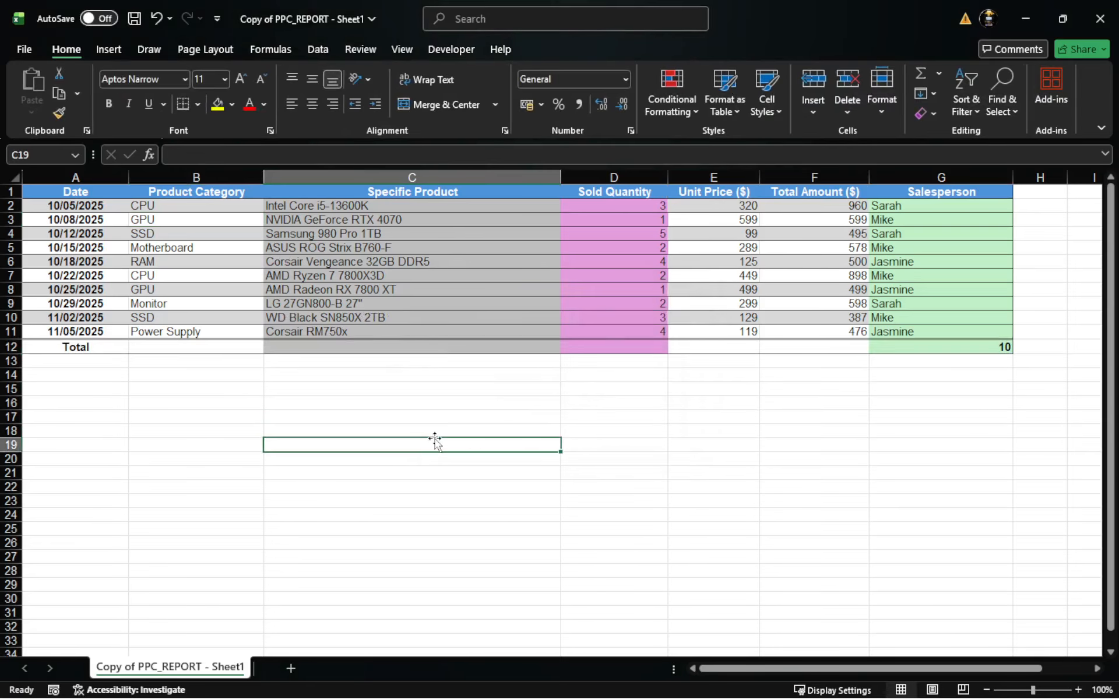
{"action": "left_click", "coordinate": [423, 261]}
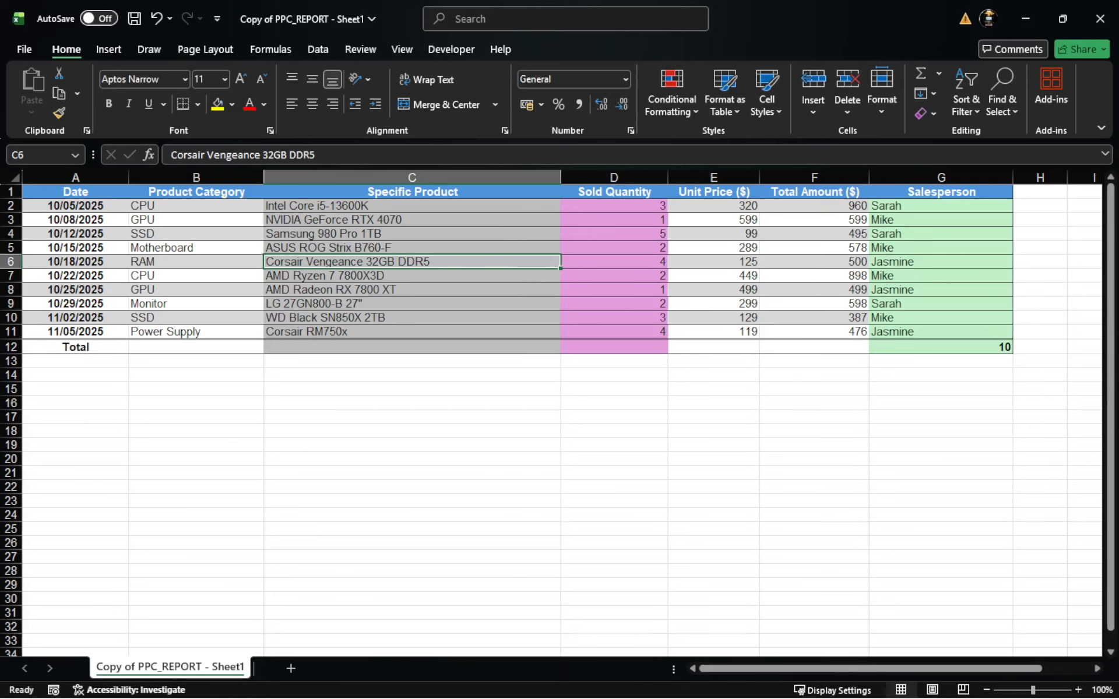